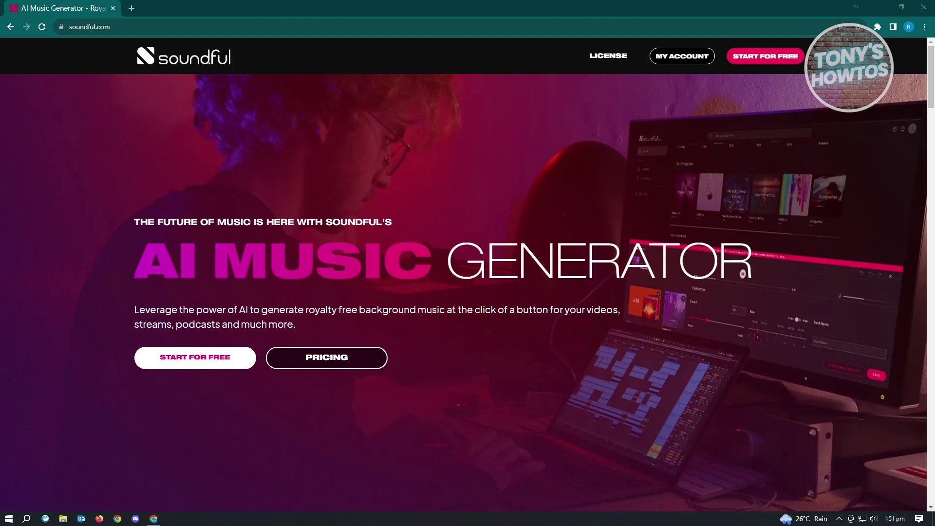
Sign up free with a Google account, dismissing the Labor Day banner and accepting the Terms.
{"action": "left_click", "coordinate": [208, 358]}
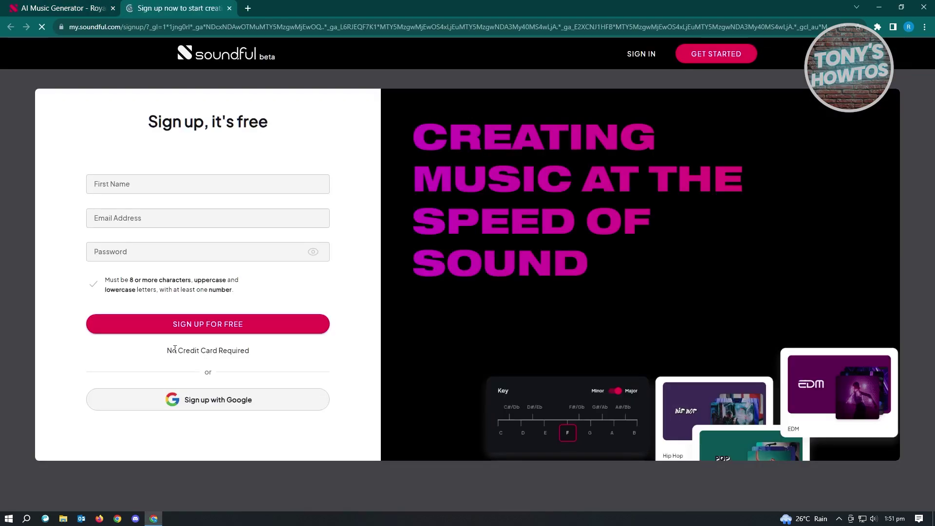
{"action": "left_click", "coordinate": [144, 252]}
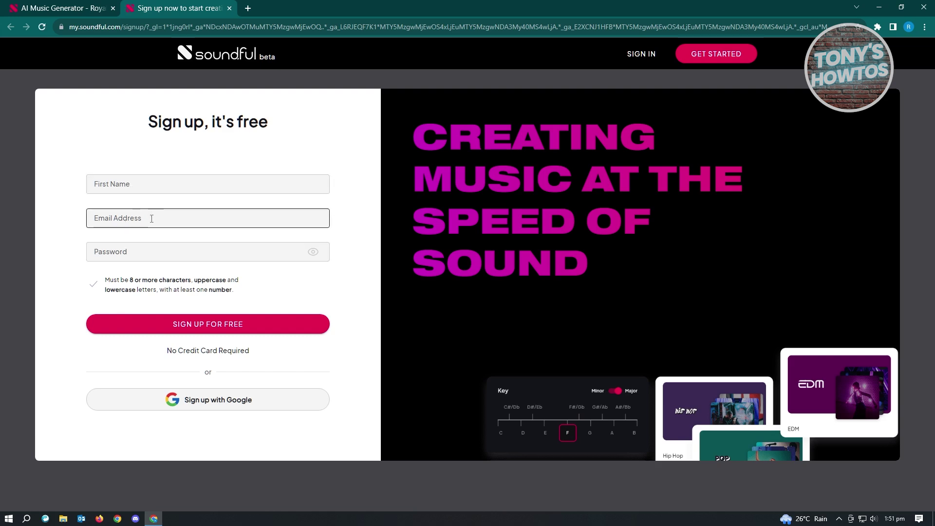
{"action": "scroll", "coordinate": [267, 328], "scroll_direction": "down", "scroll_amount": 2}
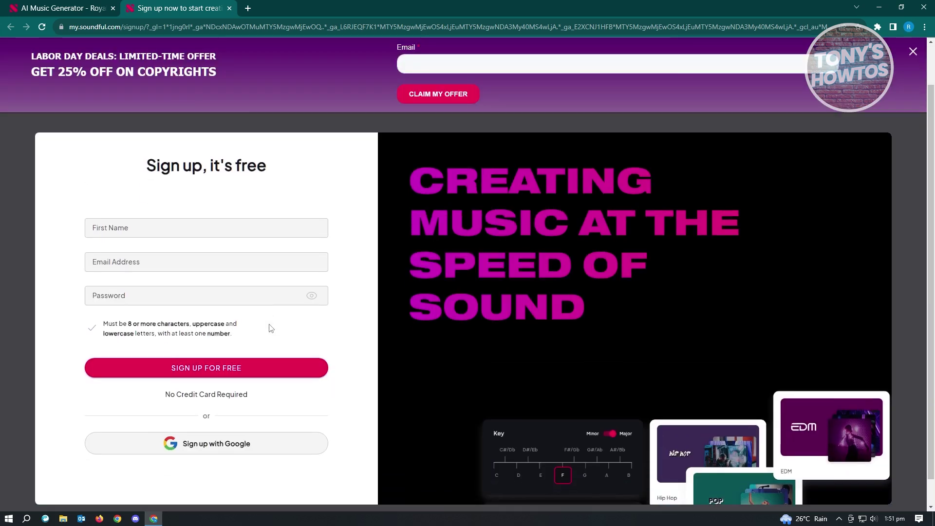
{"action": "left_click", "coordinate": [914, 50]}
{"action": "left_click", "coordinate": [188, 410]}
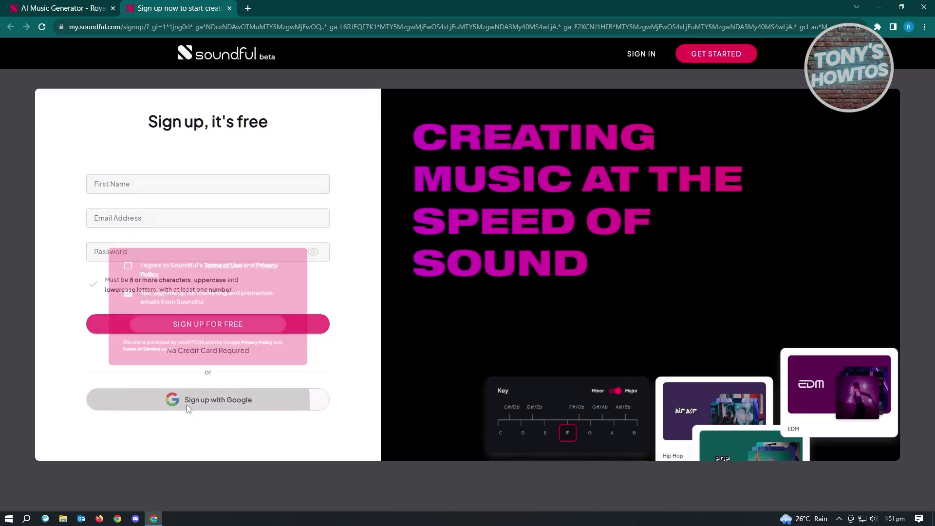
{"action": "left_click", "coordinate": [120, 259]}
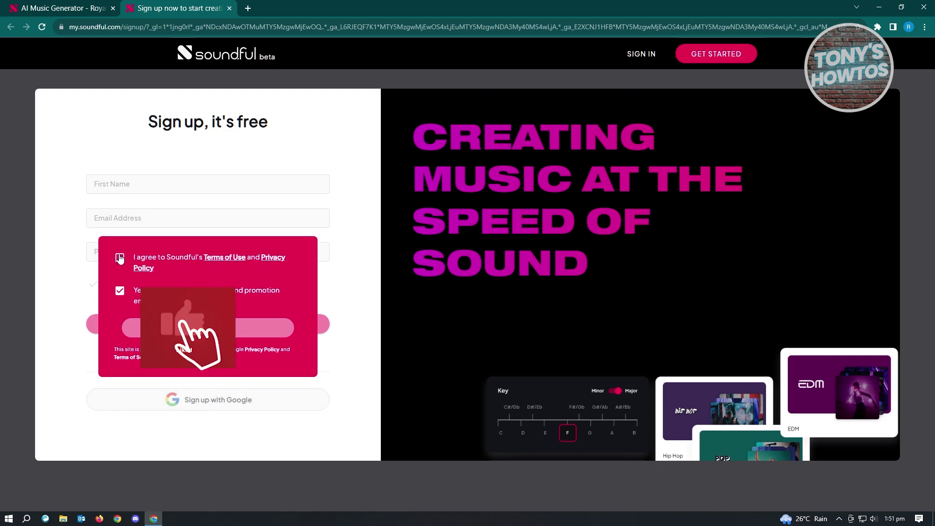
{"action": "left_click", "coordinate": [208, 328]}
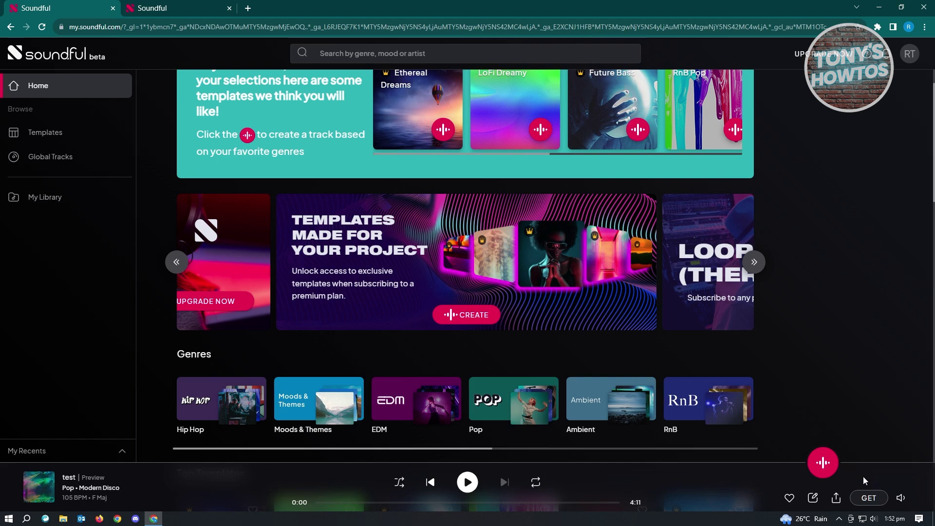
Choose Track from the pink create menu to reach the genre choices.
{"action": "left_click", "coordinate": [825, 469]}
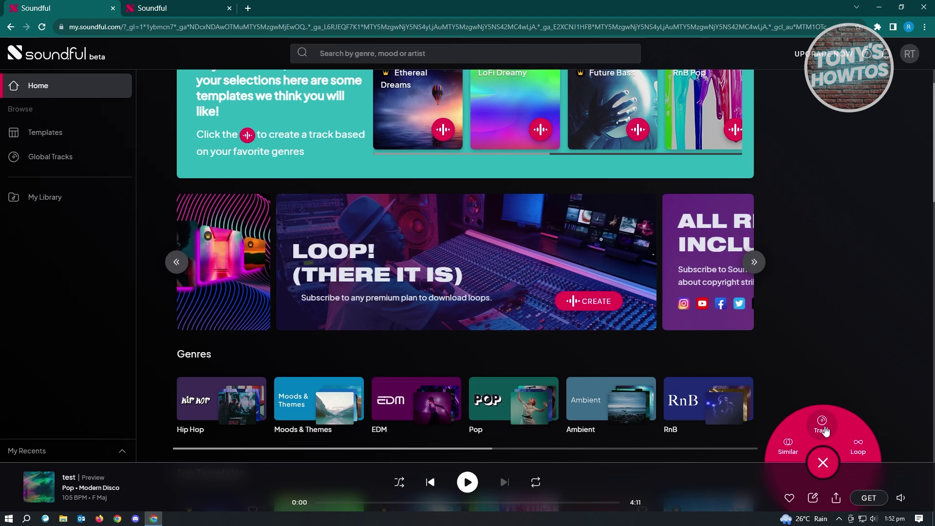
{"action": "left_click", "coordinate": [822, 425]}
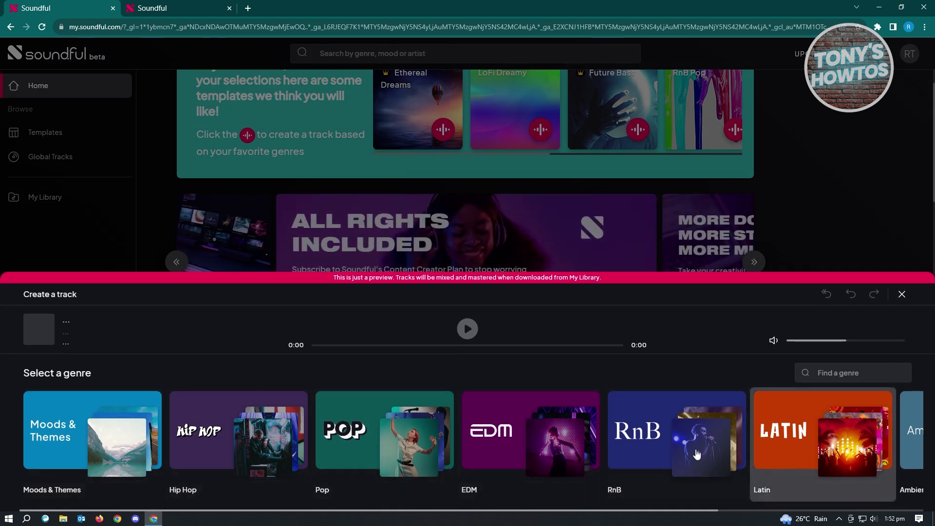
Pick the Latin genre and its Reggaeton template, set to 92 BPM in key D.
{"action": "left_click", "coordinate": [787, 459]}
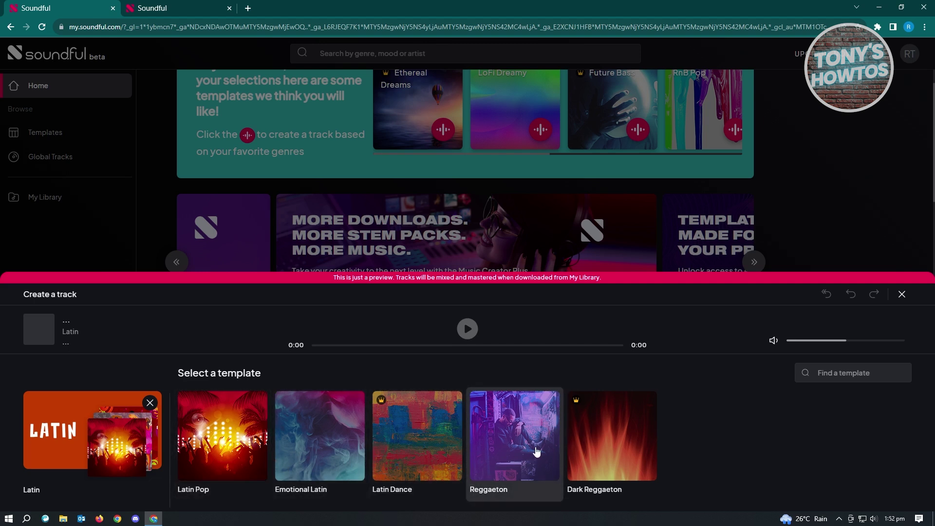
{"action": "left_click", "coordinate": [532, 456]}
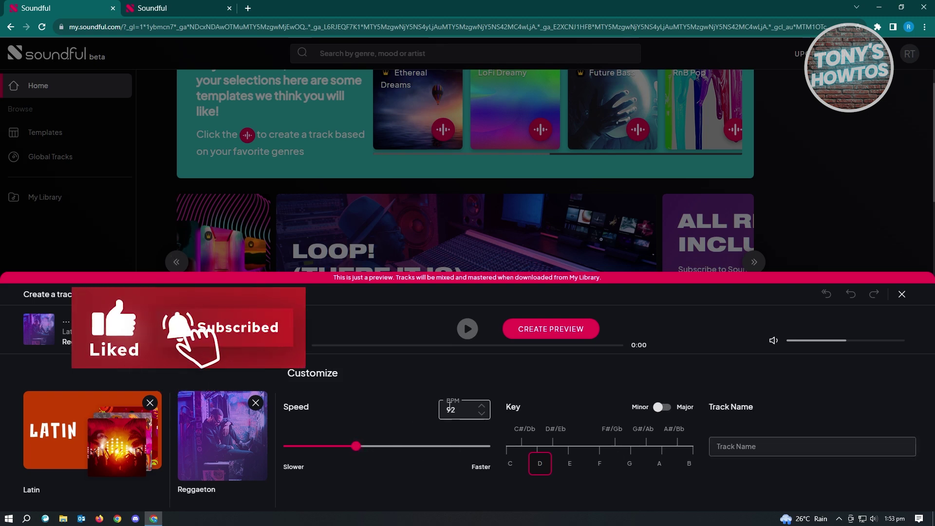
Generate the 92 BPM Reggaeton preview in D, then pause its playback.
{"action": "left_click", "coordinate": [550, 335]}
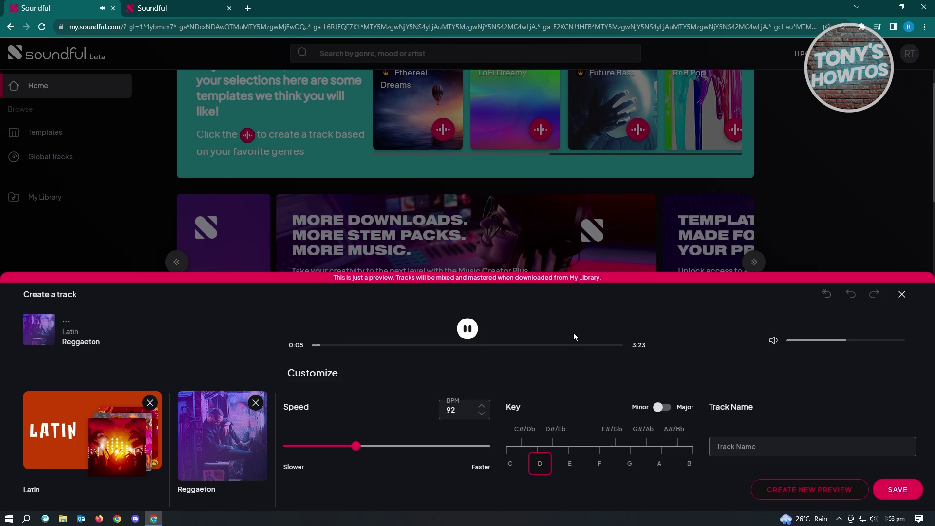
{"action": "left_click", "coordinate": [470, 328]}
Change the tempo to 100 BPM and apply it to regenerate the preview.
{"action": "left_click", "coordinate": [452, 409]}
{"action": "key", "text": "BackSpace"}
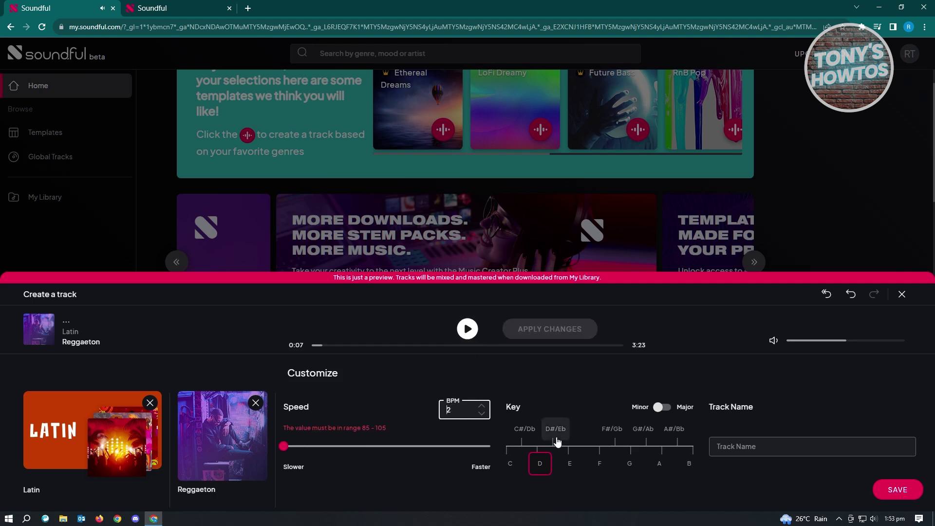
{"action": "type", "text": "1"}
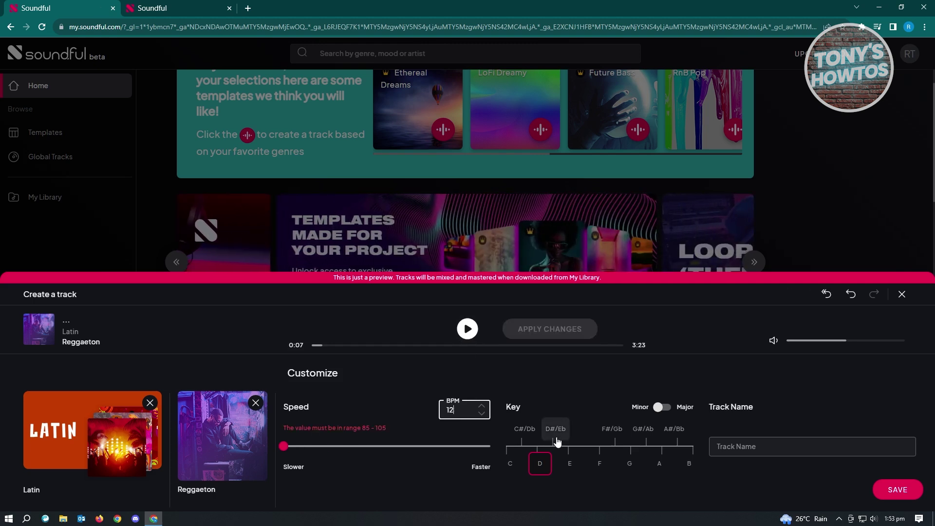
{"action": "type", "text": "00"}
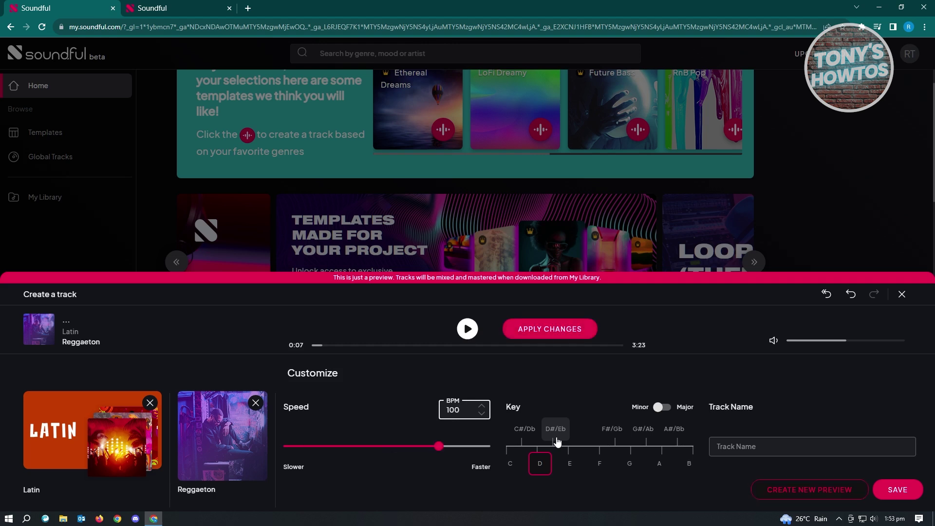
{"action": "left_click", "coordinate": [560, 329]}
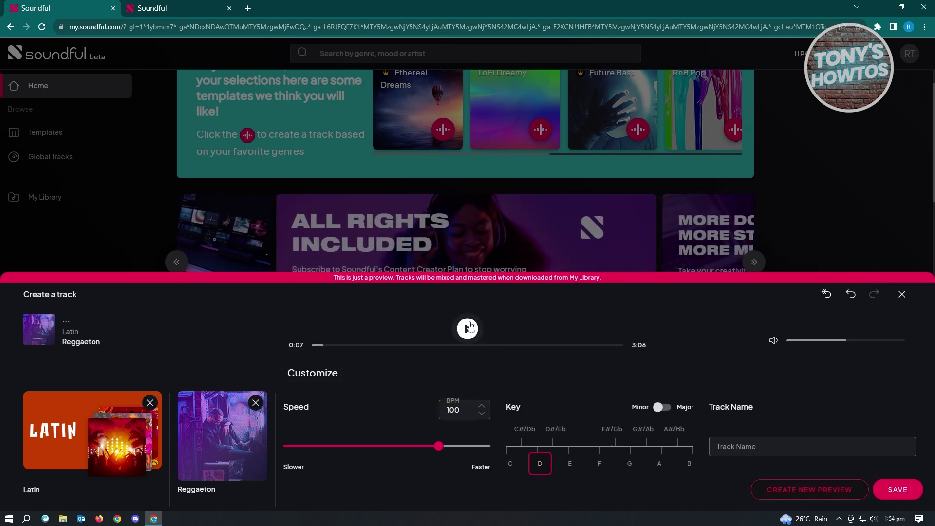
Play back the 100 BPM preview and save it as 'test latin' to My Library.
{"action": "left_click", "coordinate": [468, 329]}
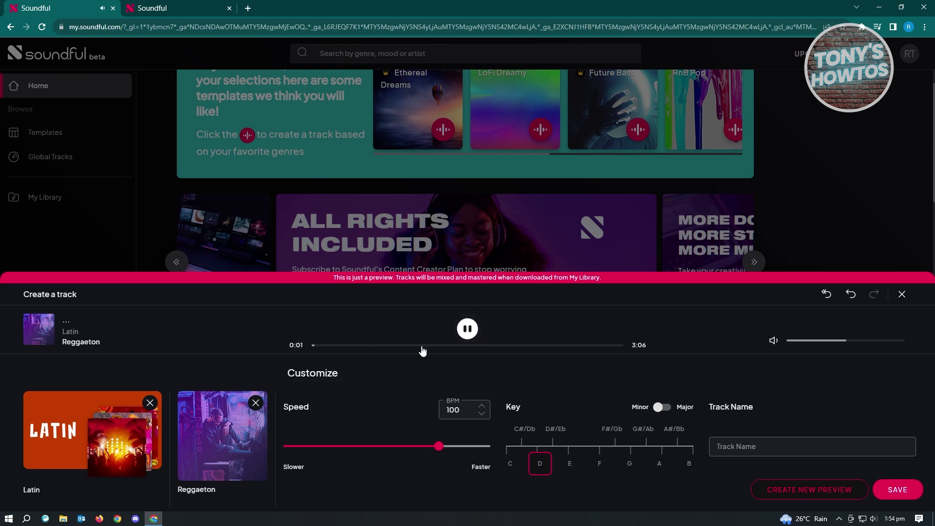
{"action": "left_click", "coordinate": [468, 330]}
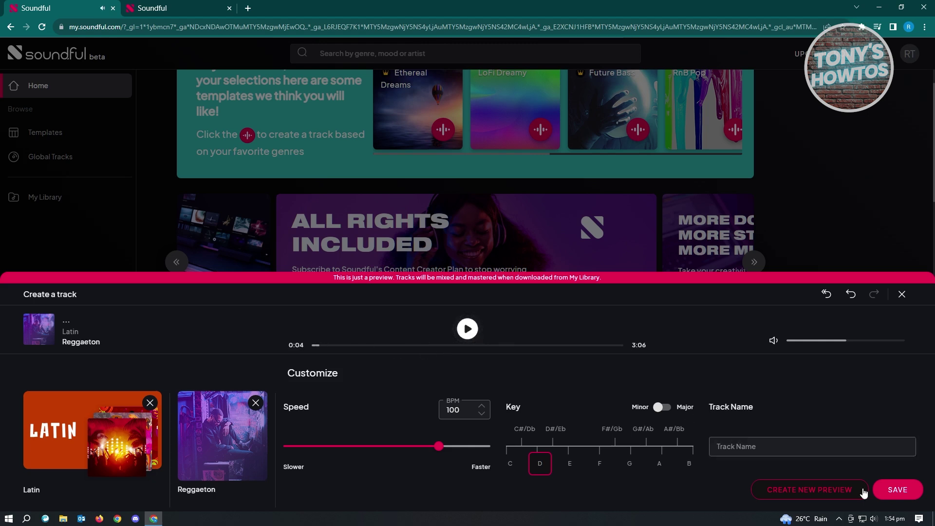
{"action": "left_click", "coordinate": [890, 492]}
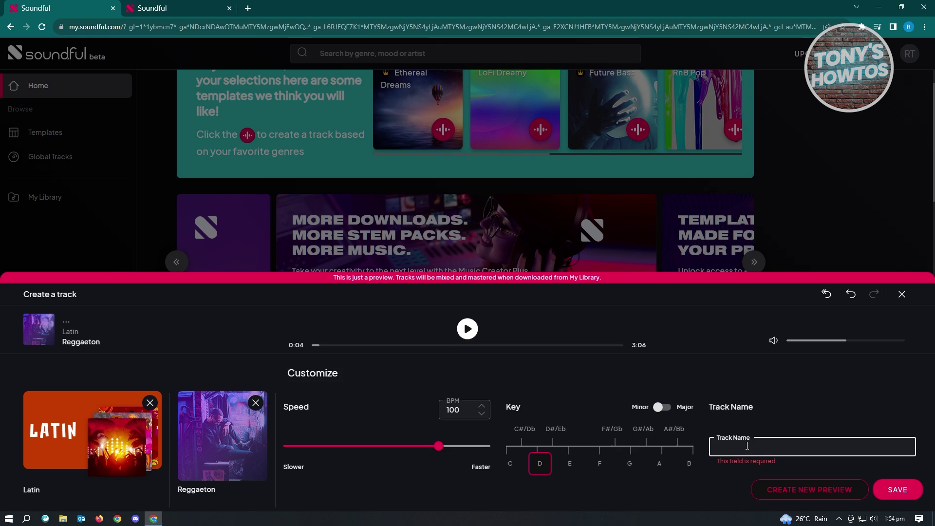
{"action": "type", "text": "tes"}
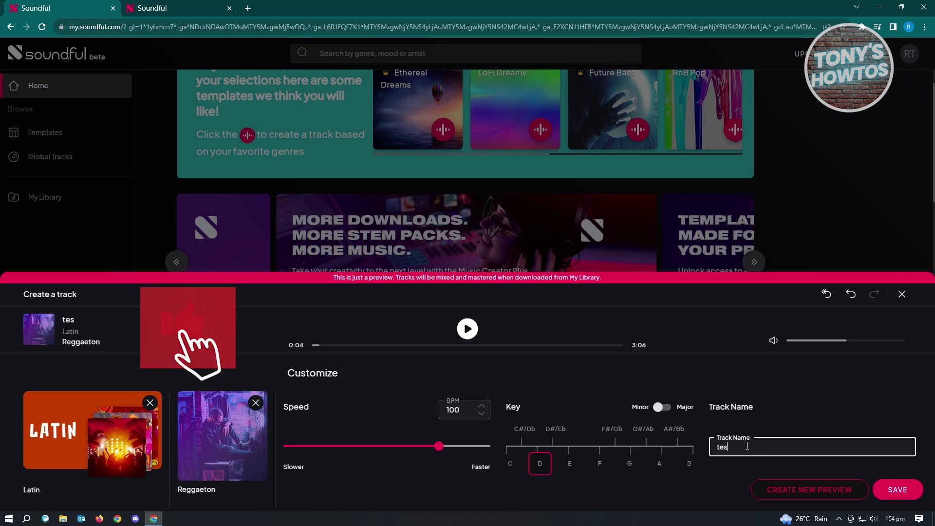
{"action": "type", "text": "t latin"}
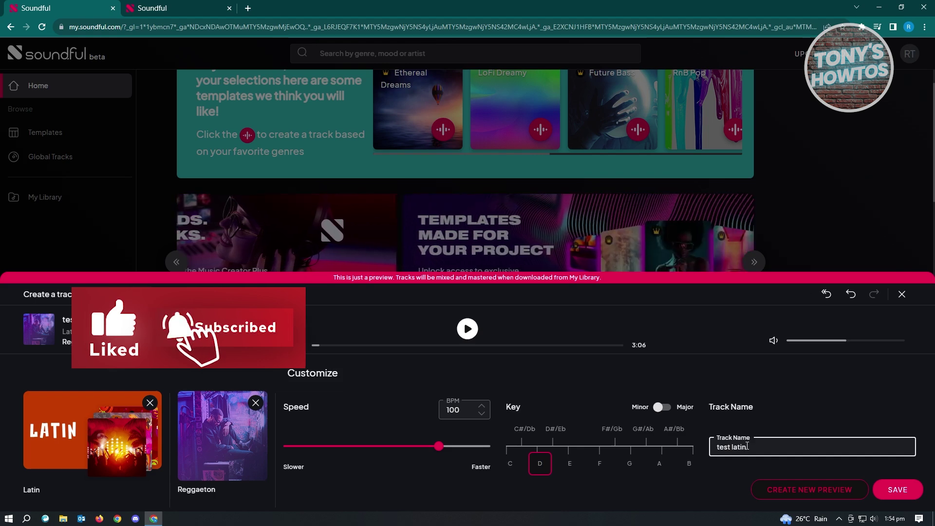
{"action": "left_click", "coordinate": [901, 490]}
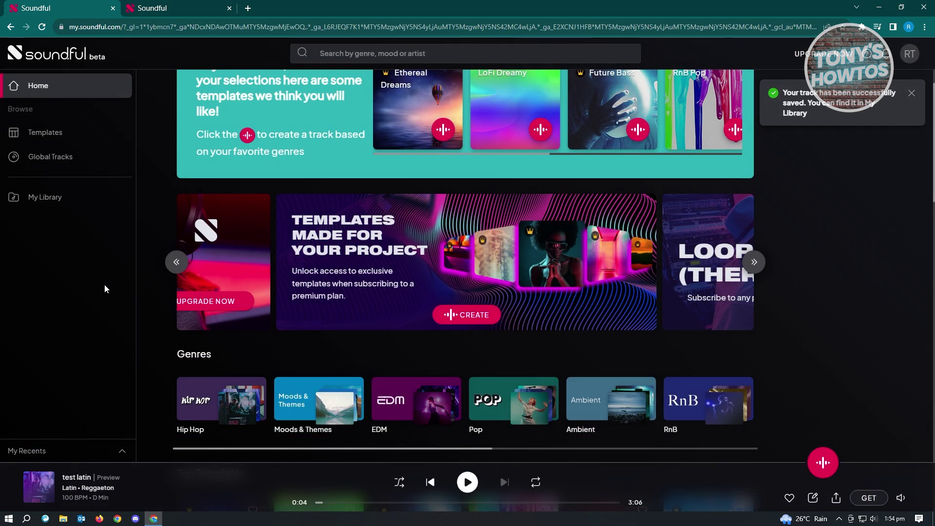
{"action": "left_click", "coordinate": [56, 201]}
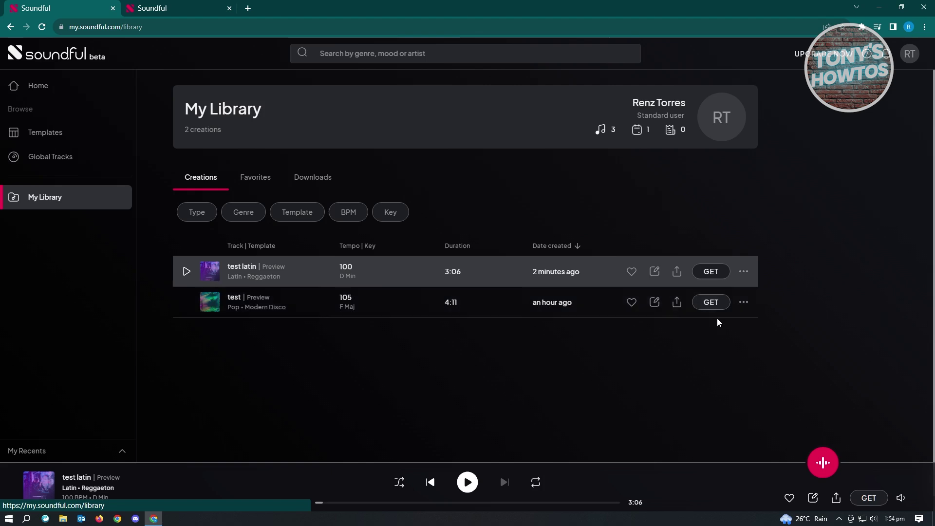
Open the GET download options for the 'test latin' track, then close them.
{"action": "left_click", "coordinate": [710, 274]}
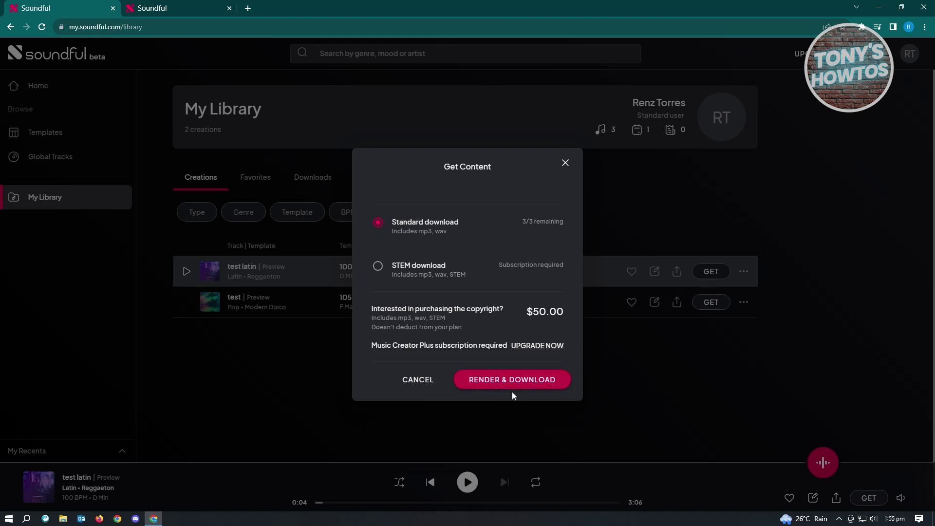
{"action": "left_click", "coordinate": [563, 162]}
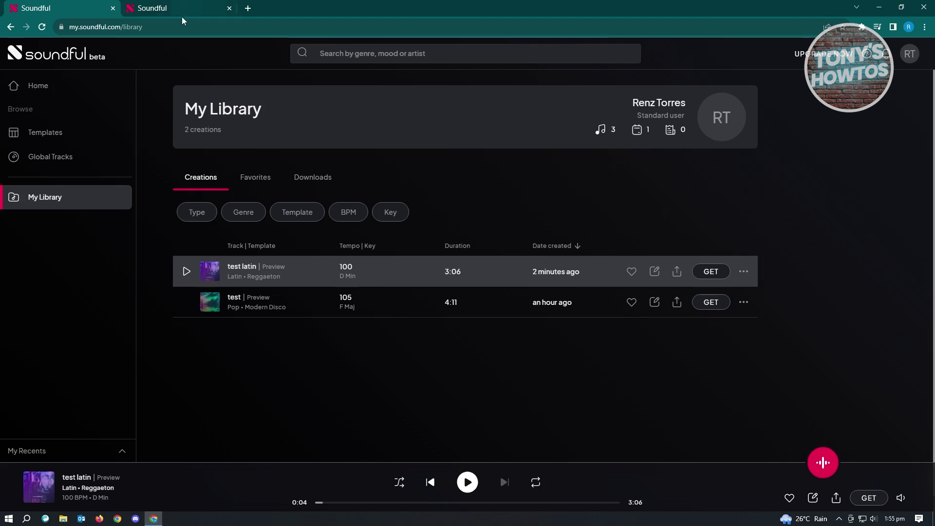
Switch to the other Soundful browser tab.
{"action": "left_click", "coordinate": [215, 5]}
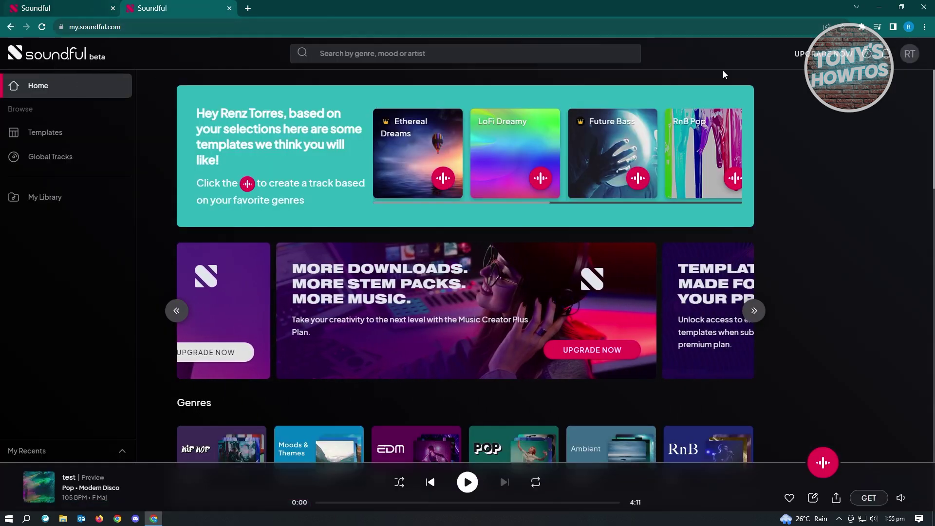
Open the upgrade pricing to compare Standard, Content Creator ($29.99/year) and Music Creator Plus ($59.99/year).
{"action": "left_click", "coordinate": [814, 55]}
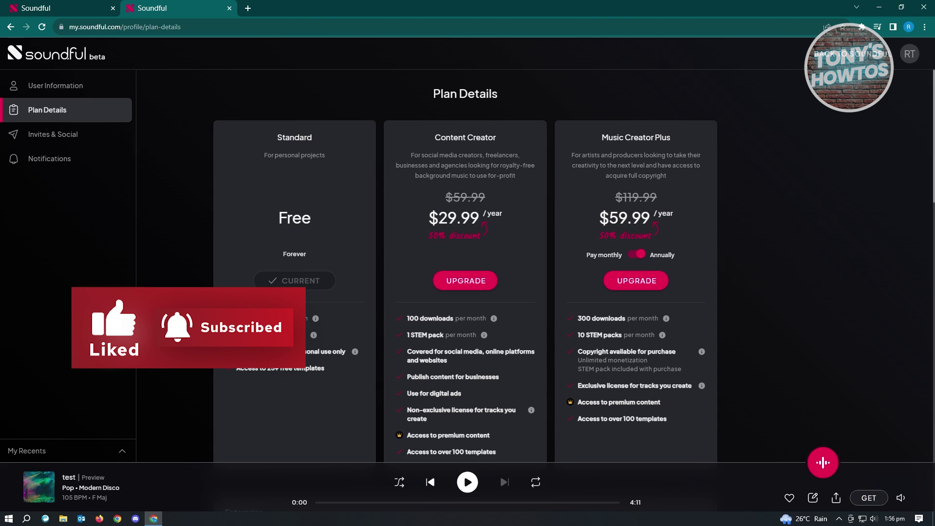
{"action": "scroll", "coordinate": [471, 307], "scroll_direction": "down", "scroll_amount": 2}
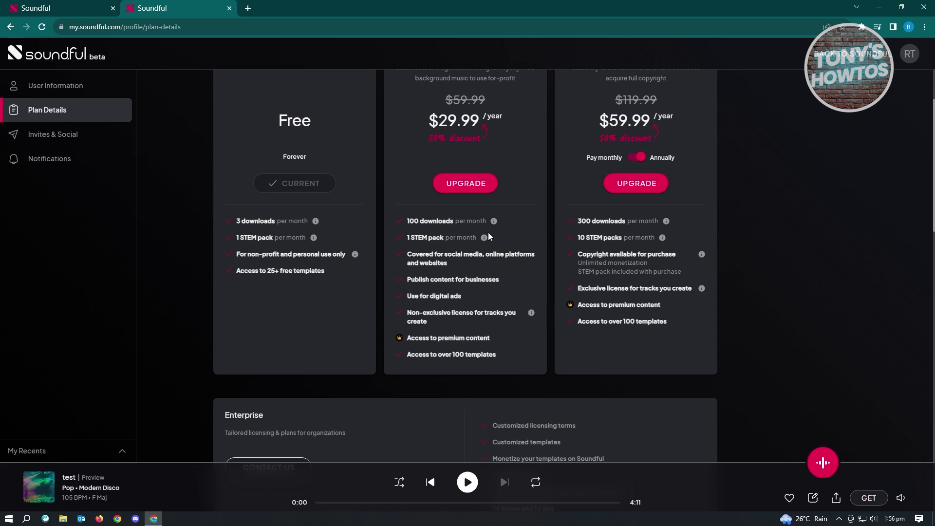
{"action": "scroll", "coordinate": [462, 270], "scroll_direction": "up", "scroll_amount": 1}
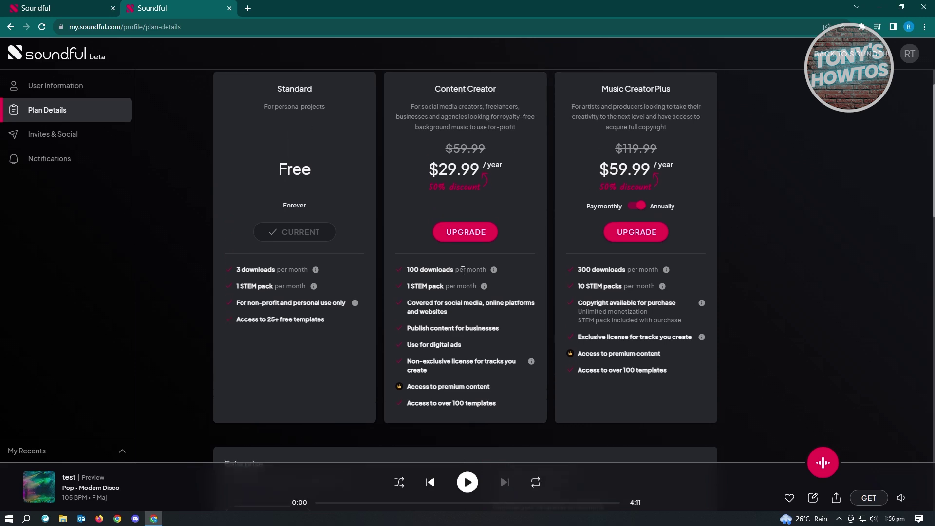